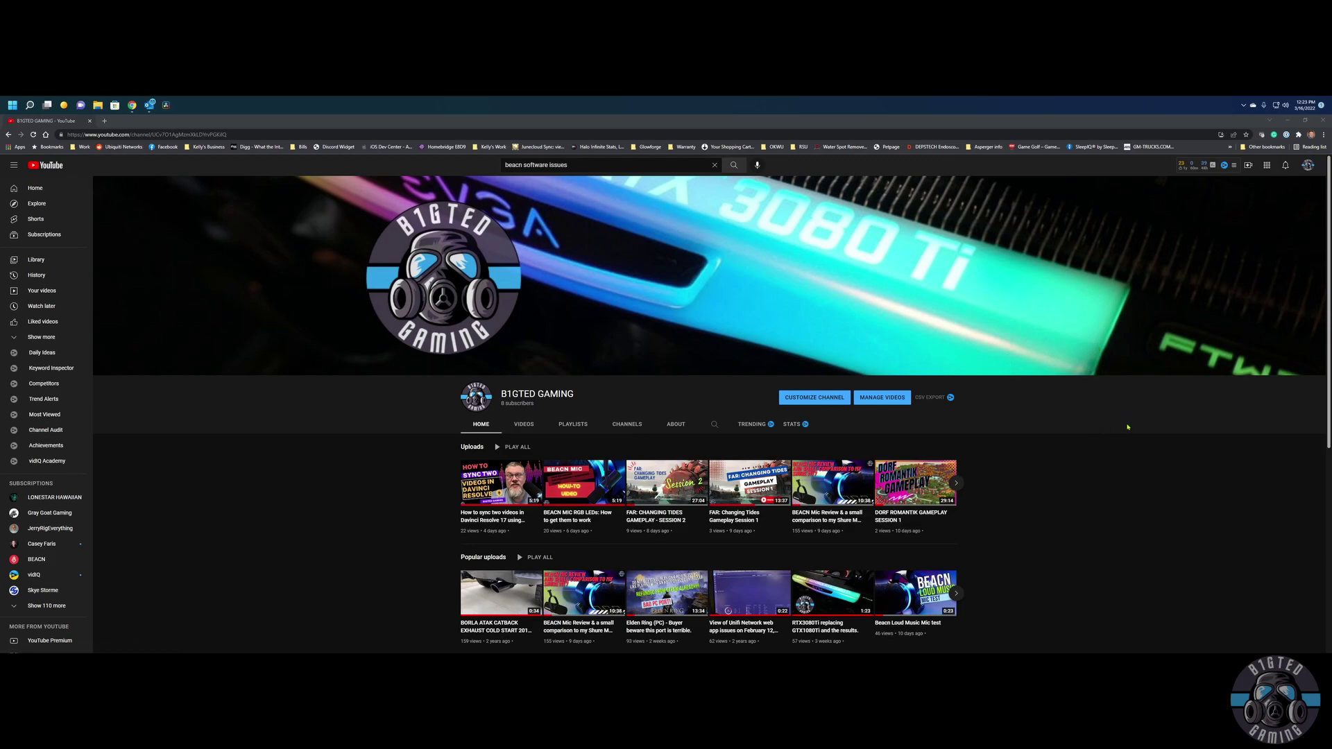
Restore the BEACN App window from the system tray to show the BEACN Mic profile's EQ and levels.
click(1245, 106)
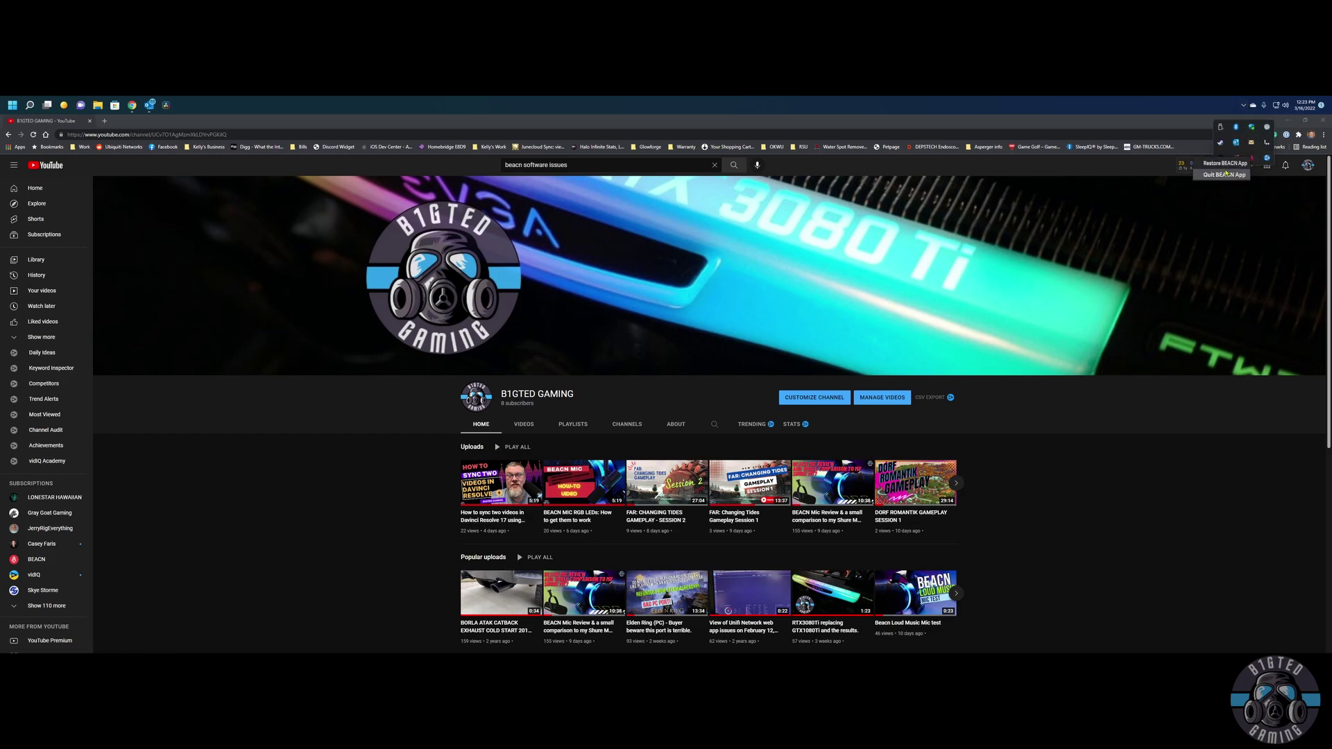
click(1225, 164)
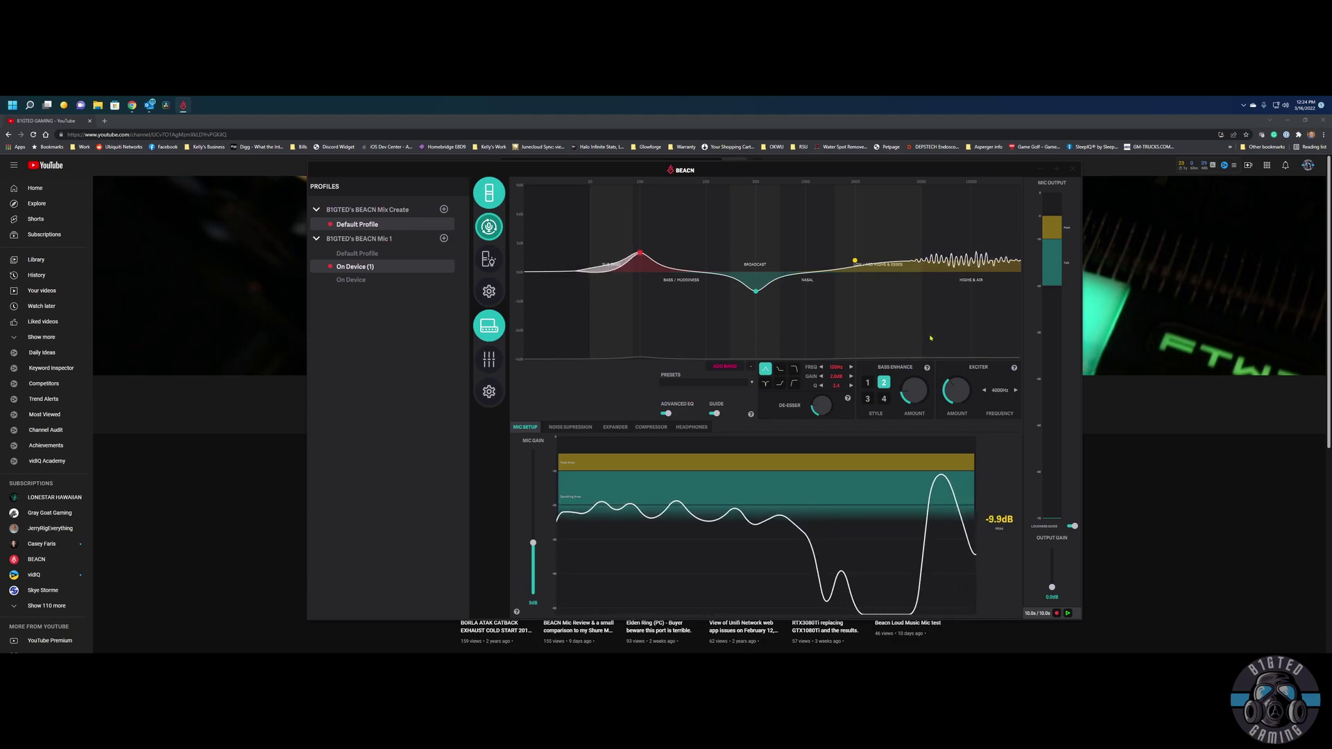
Close the BEACN App window and bring up its tray icon options.
click(1073, 169)
click(1243, 106)
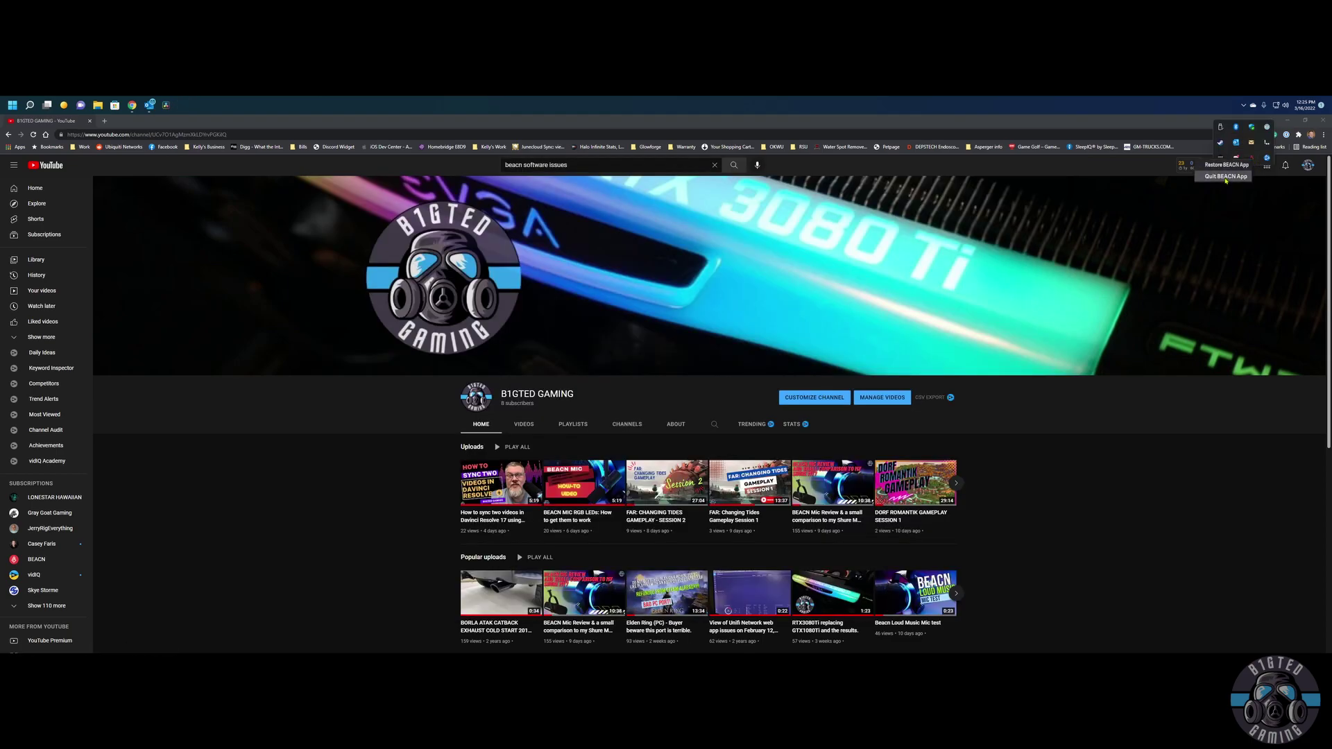
click(1225, 179)
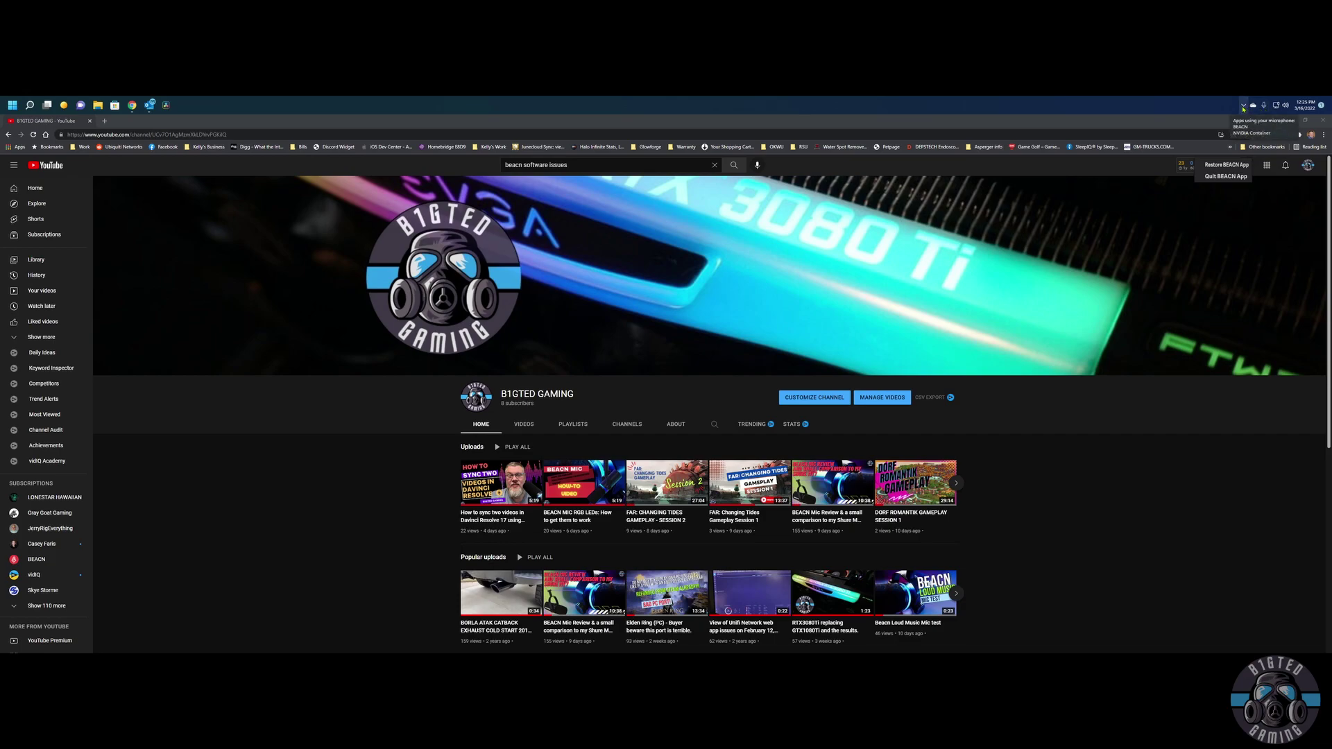
Quit BEACN App from the tray, choosing Save and Close for the profiles.
click(1244, 109)
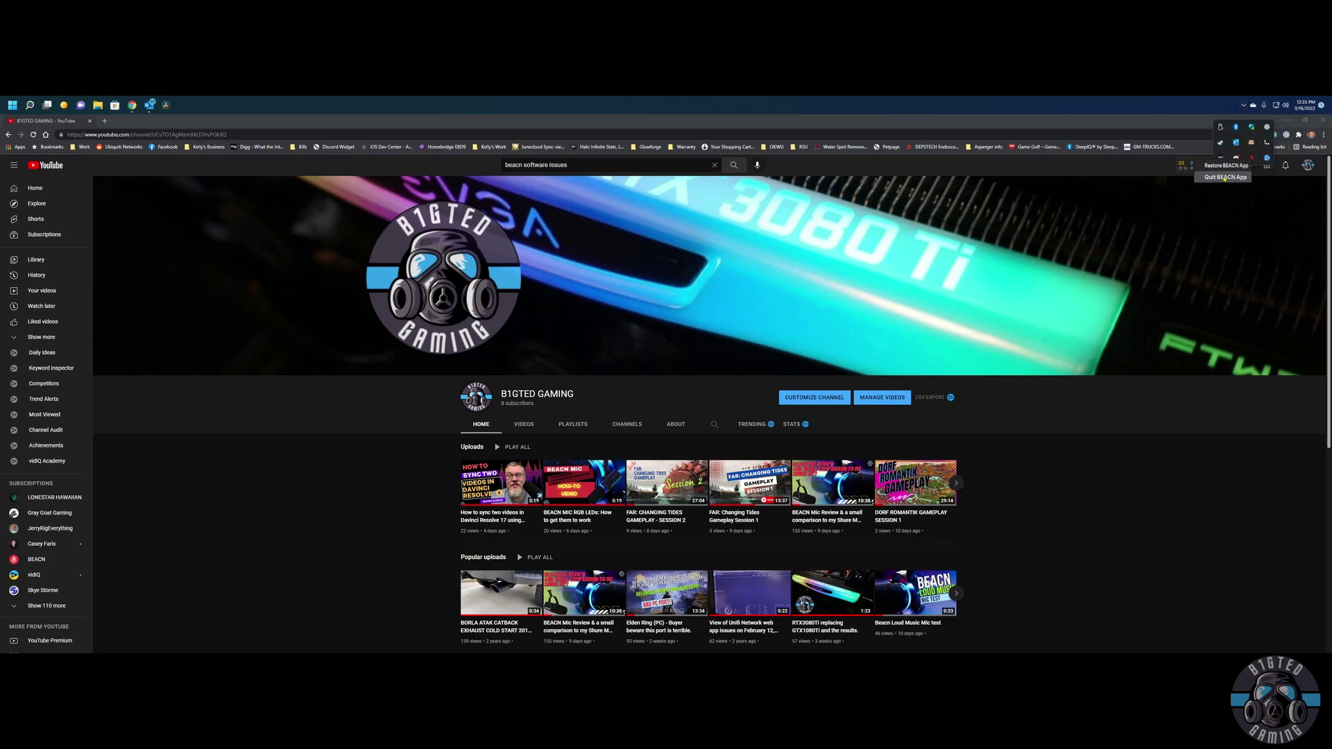
click(1225, 177)
click(571, 440)
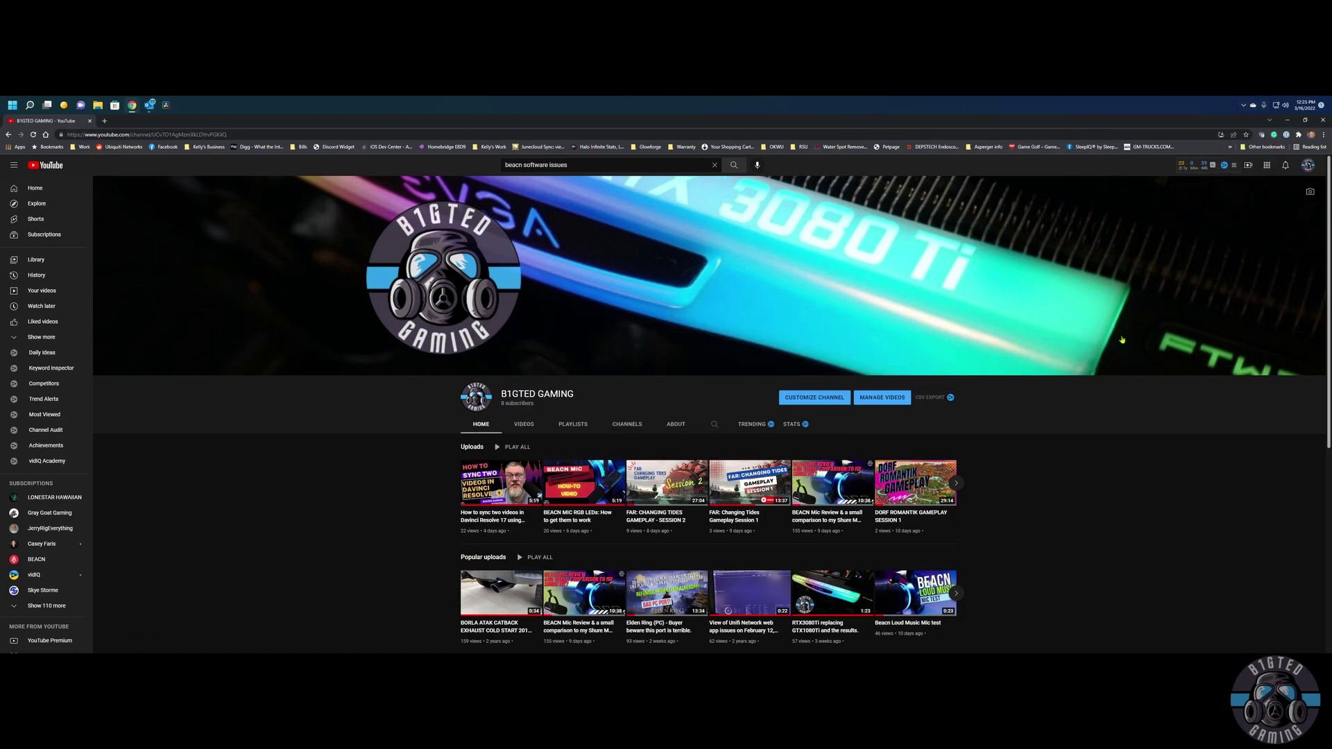
click(1242, 105)
Relaunch BEACN by searching 'beacn' in the Start menu.
click(1243, 106)
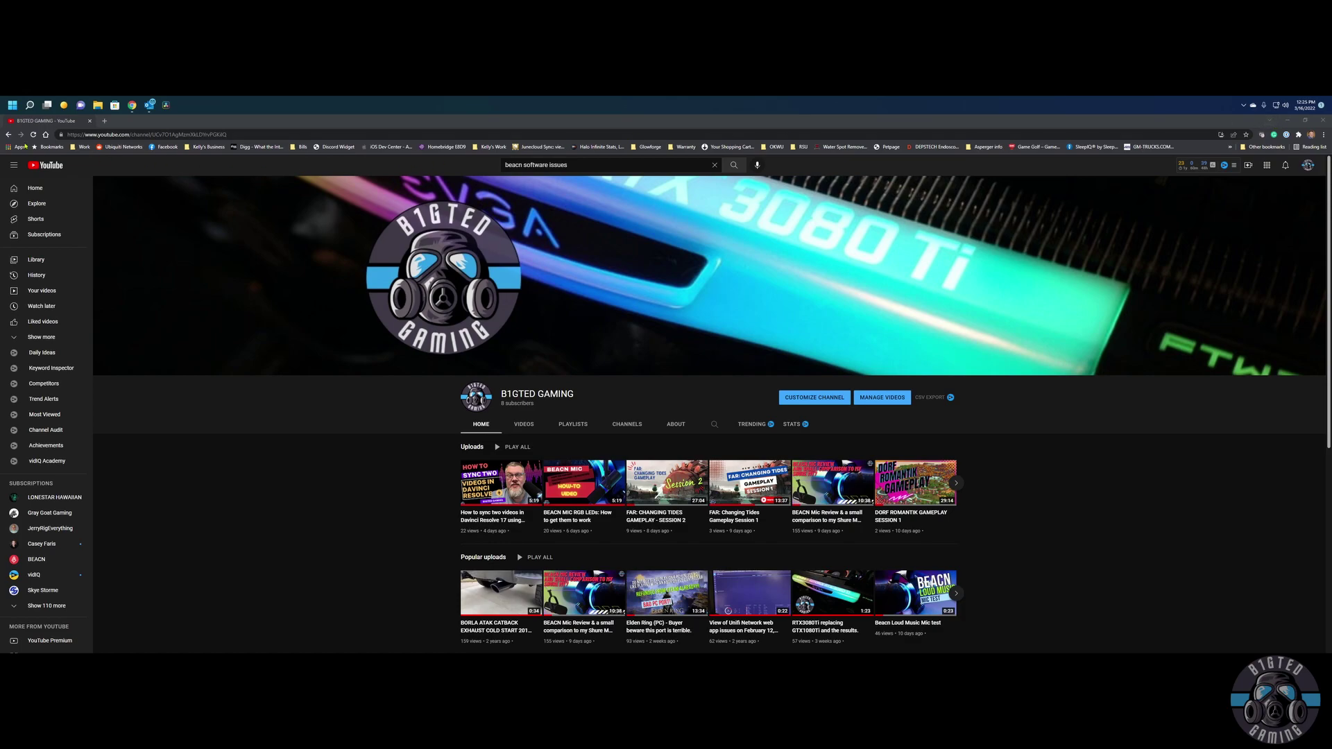
key(super)
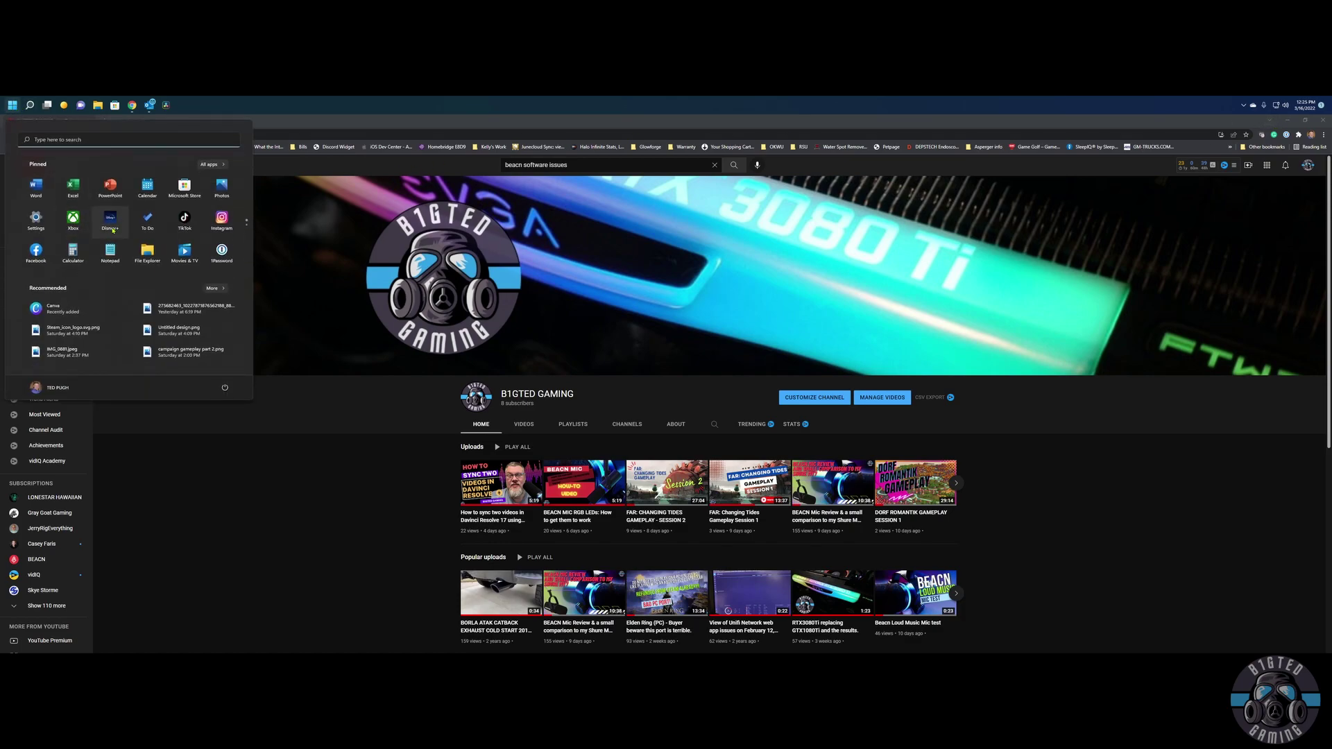
text(bera)
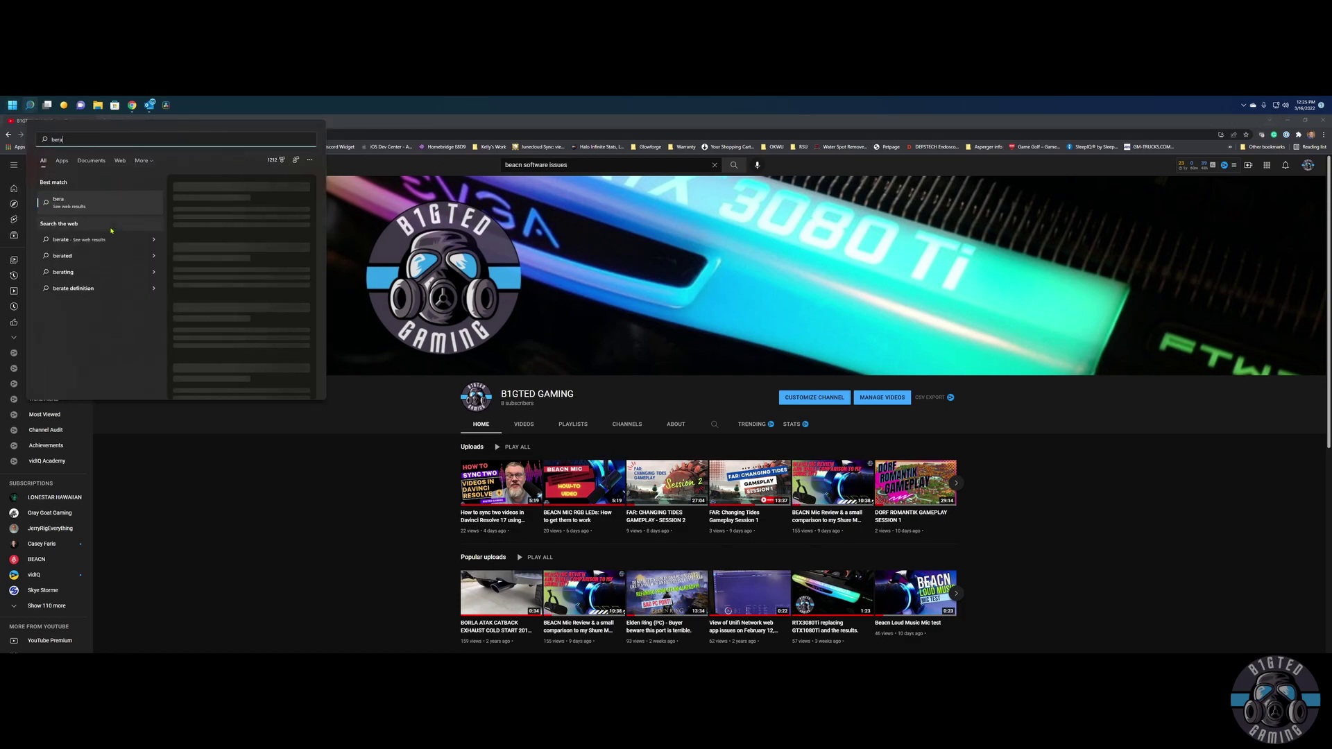
key(BackSpace)
key(BackSpace)
text(acn)
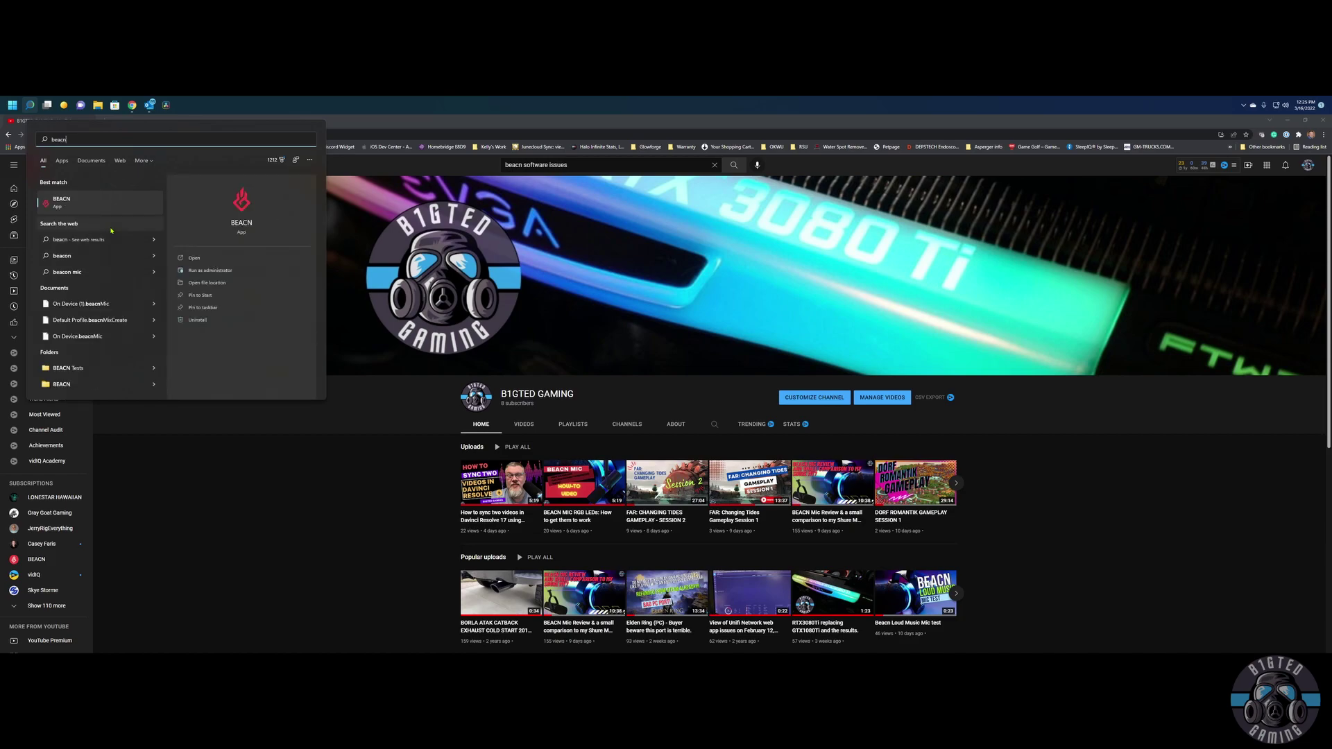
key(Return)
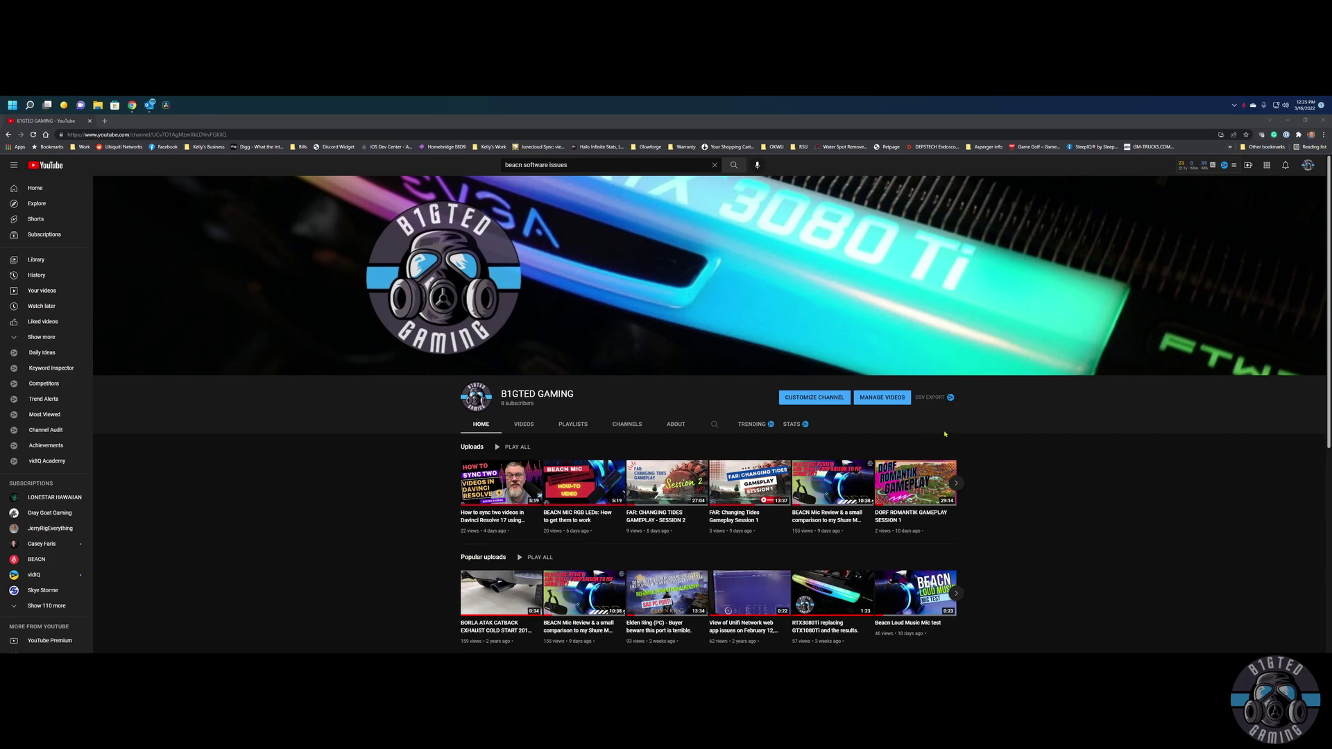
Open the relaunched BEACN window from the tray to check the EQ trace and Mic Output meter.
click(1246, 106)
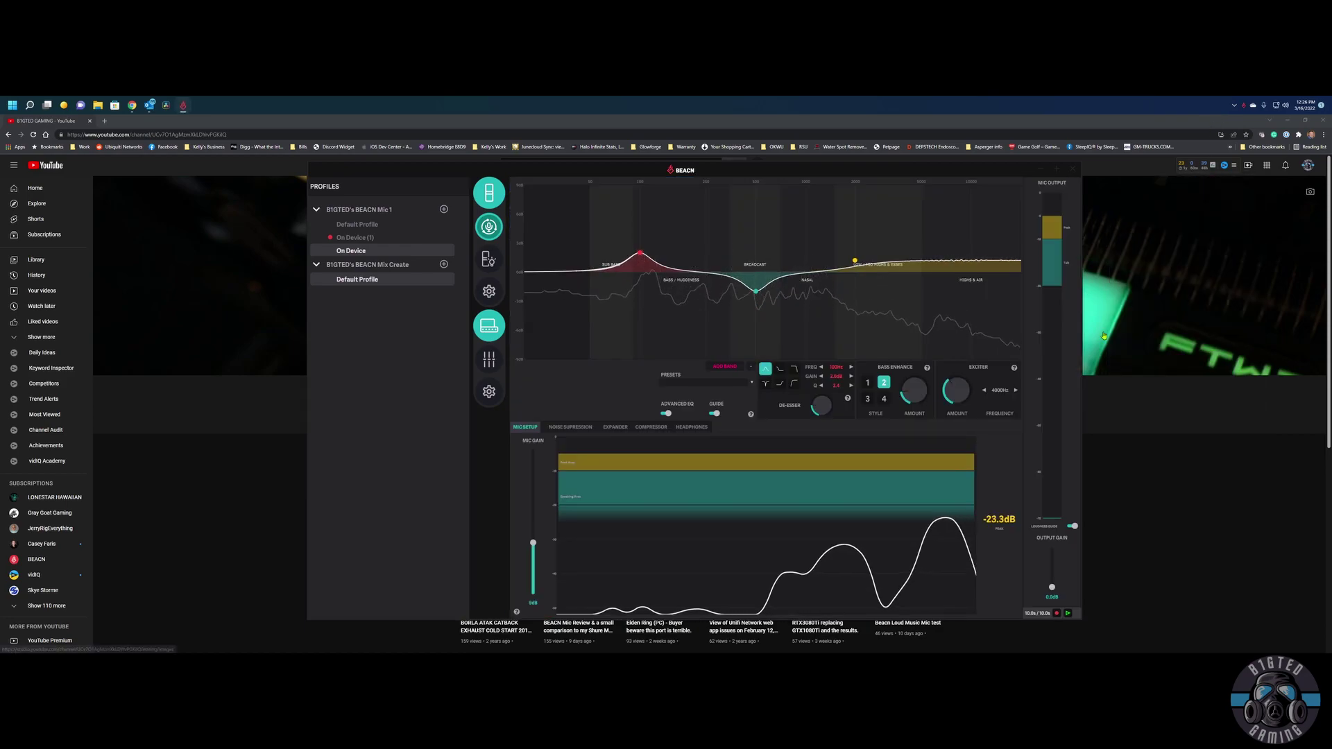